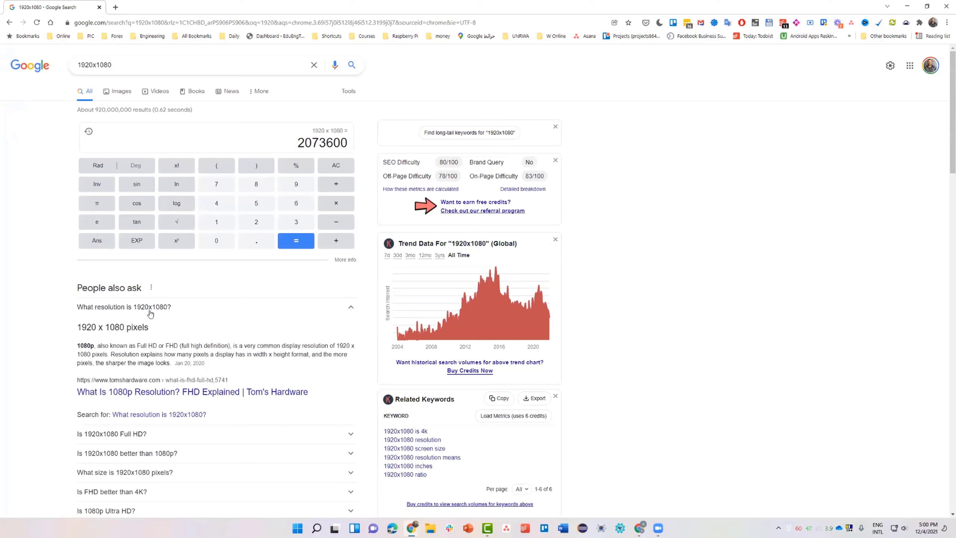
# Highlight the 1920 x 1080 resolution in the search result and switch back to the preset's video size settings in Camtasia.
pyautogui.moveTo(87, 327); pyautogui.dragTo(123, 328)
pyautogui.click(108, 328)
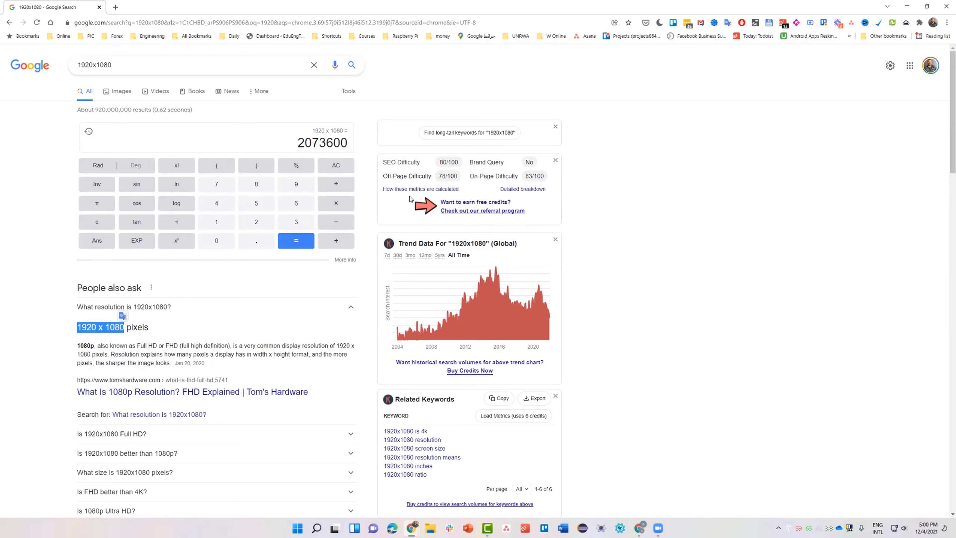
pyautogui.click(906, 7)
pyautogui.click(478, 172)
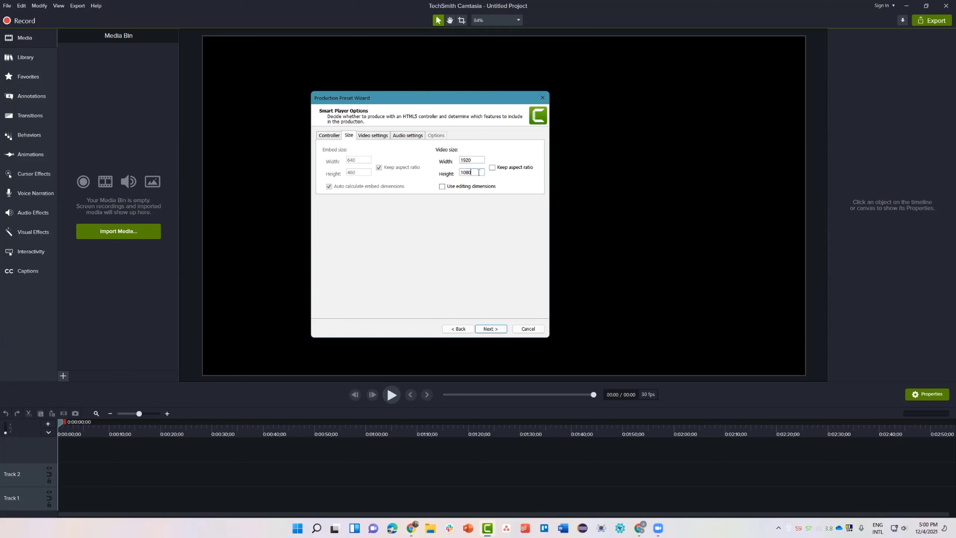
# Review the preset's video settings, audio settings and final video options, returning to its name and file format page.
pyautogui.click(373, 137)
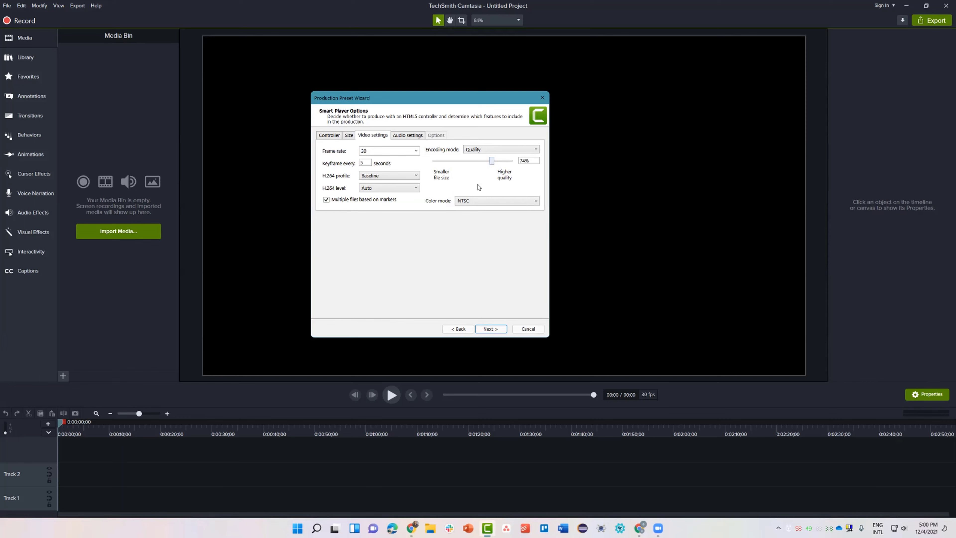
pyautogui.click(420, 136)
pyautogui.click(486, 330)
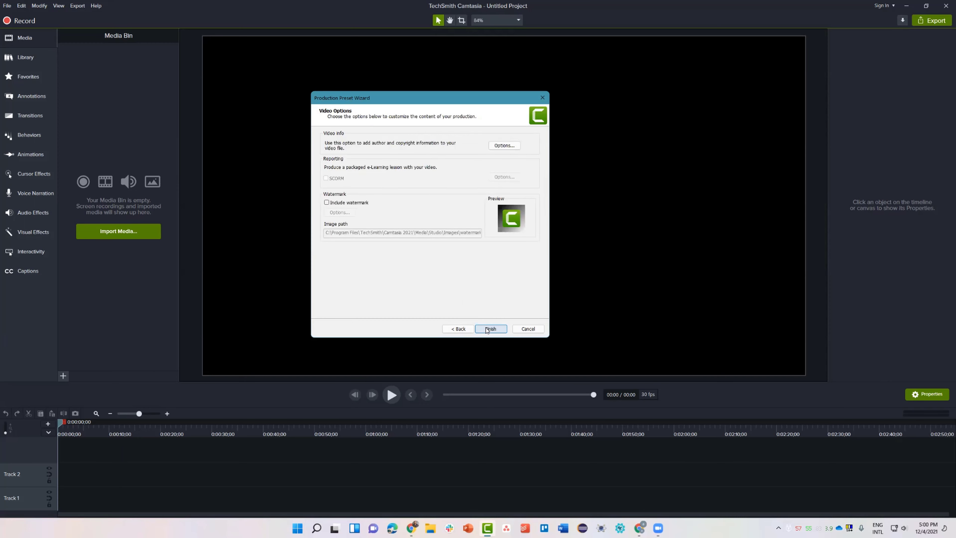
pyautogui.click(458, 329)
pyautogui.click(458, 329)
# Finish creating the 1920 x 1080 MP4 production preset and close the preset manager.
pyautogui.click(390, 138)
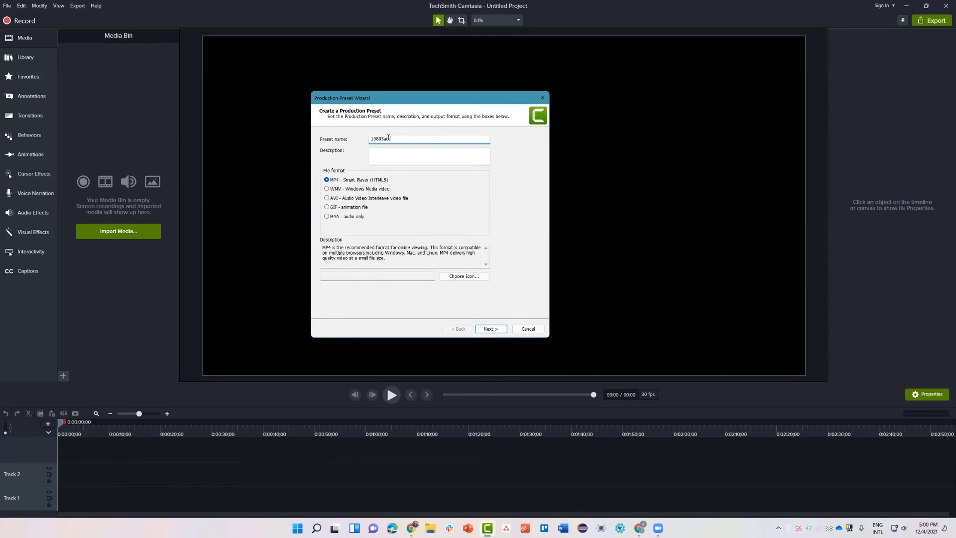
pyautogui.click(487, 329)
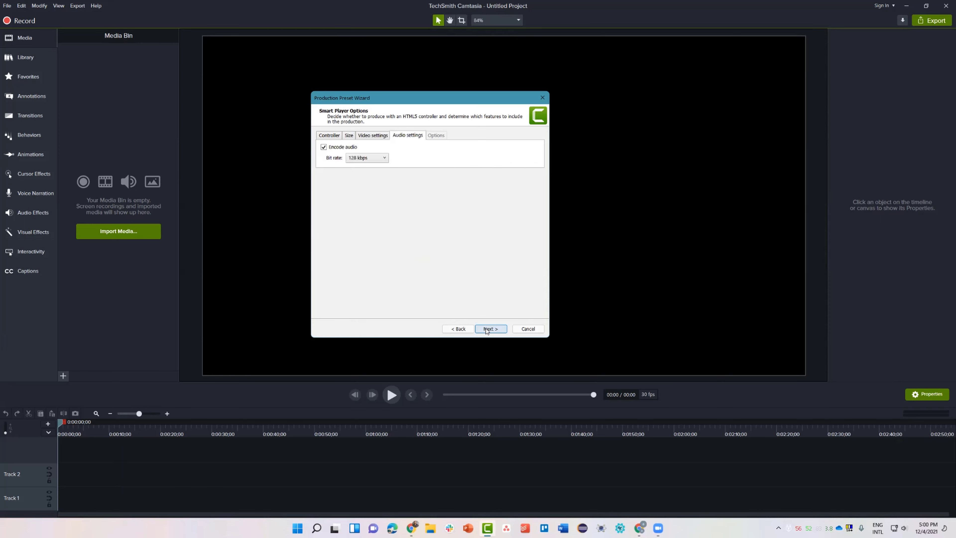
pyautogui.click(487, 329)
pyautogui.click(458, 329)
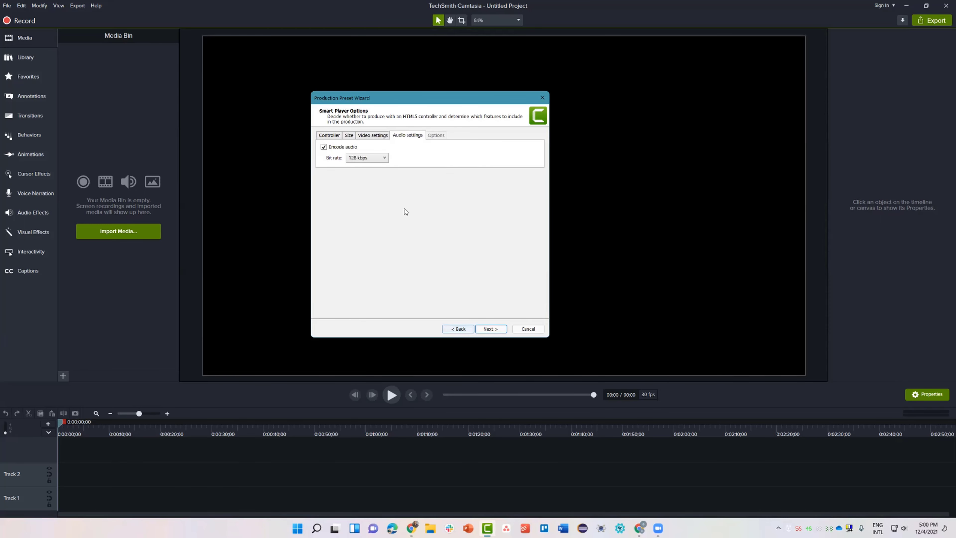
pyautogui.click(486, 329)
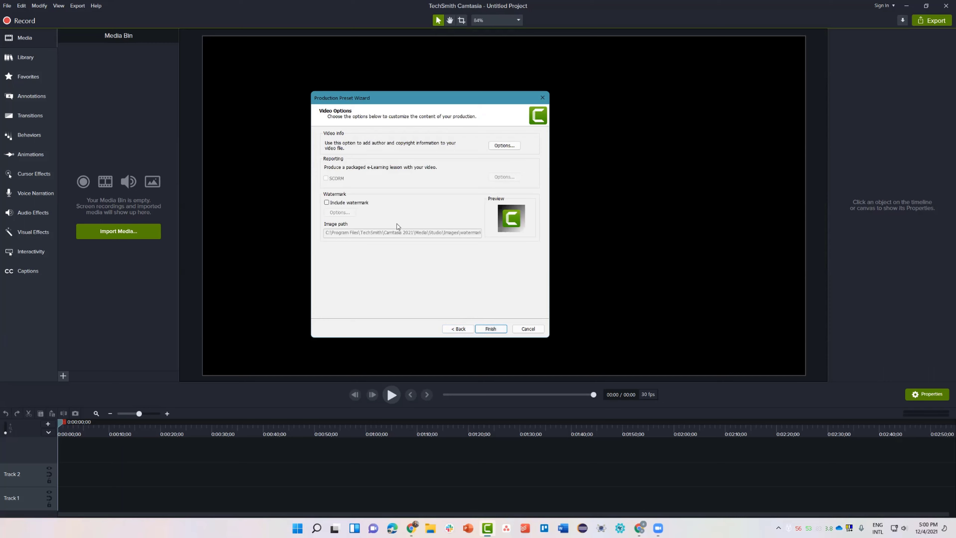
pyautogui.click(496, 329)
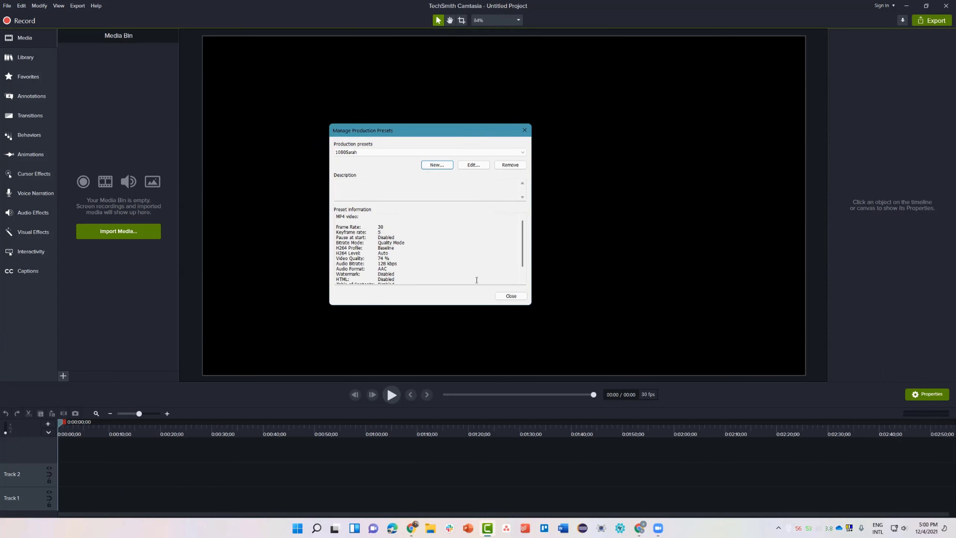
pyautogui.click(505, 296)
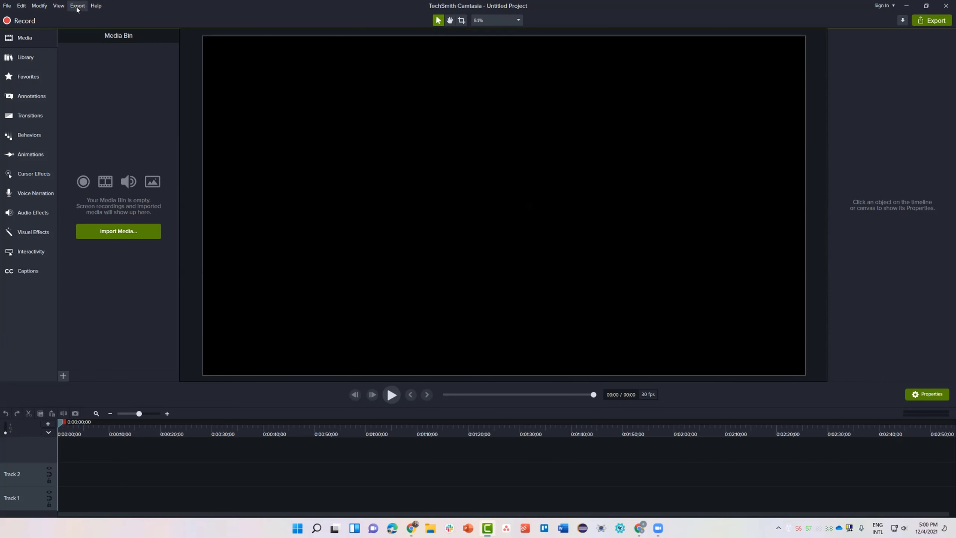
# Try to export the project while the timeline is empty.
pyautogui.click(7, 6)
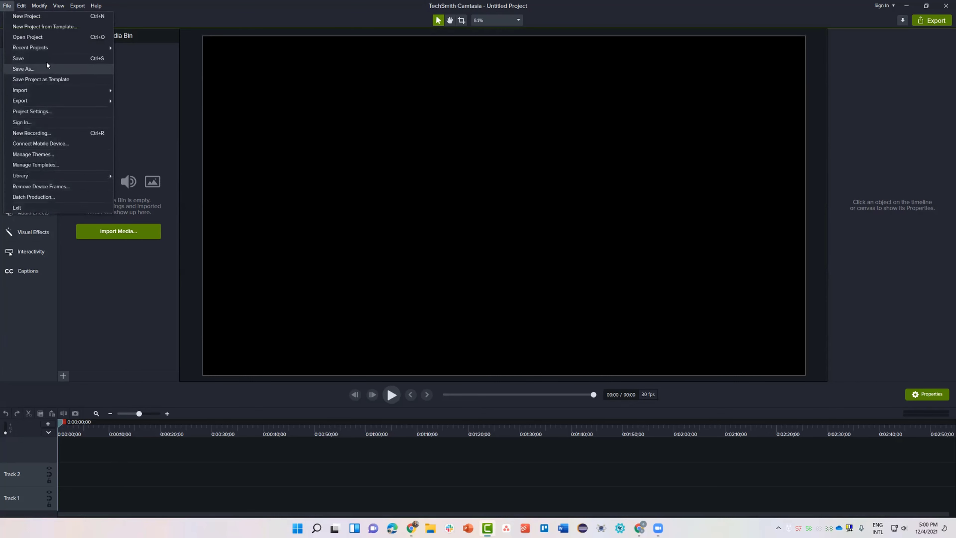
pyautogui.click(77, 5)
pyautogui.click(79, 16)
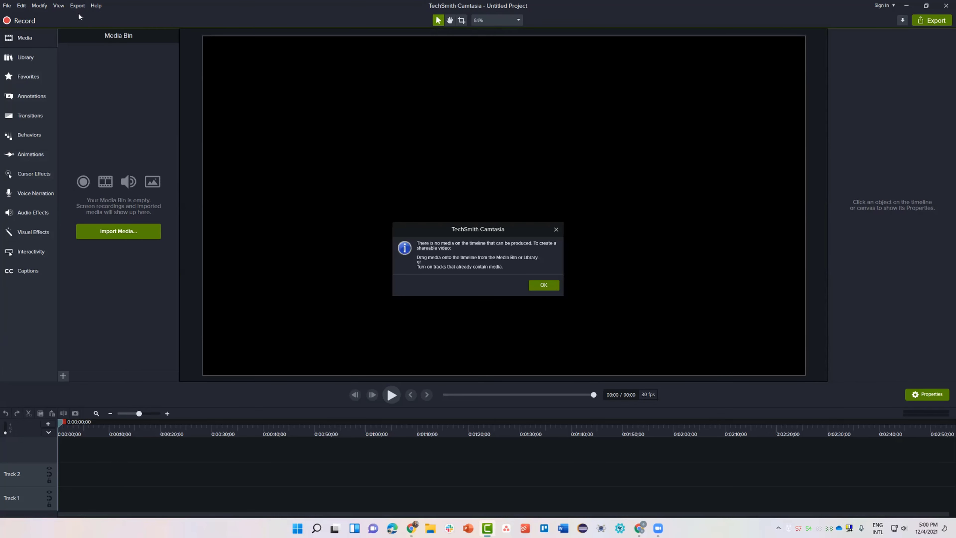
pyautogui.click(541, 285)
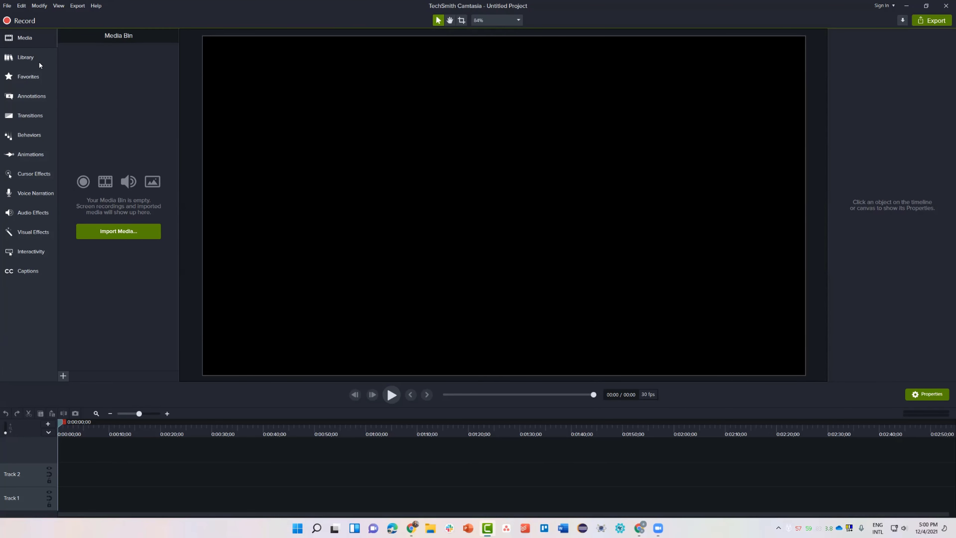
# Record about four seconds of Screen 1 with microphone audio and bring the recording into the project.
pyautogui.click(30, 22)
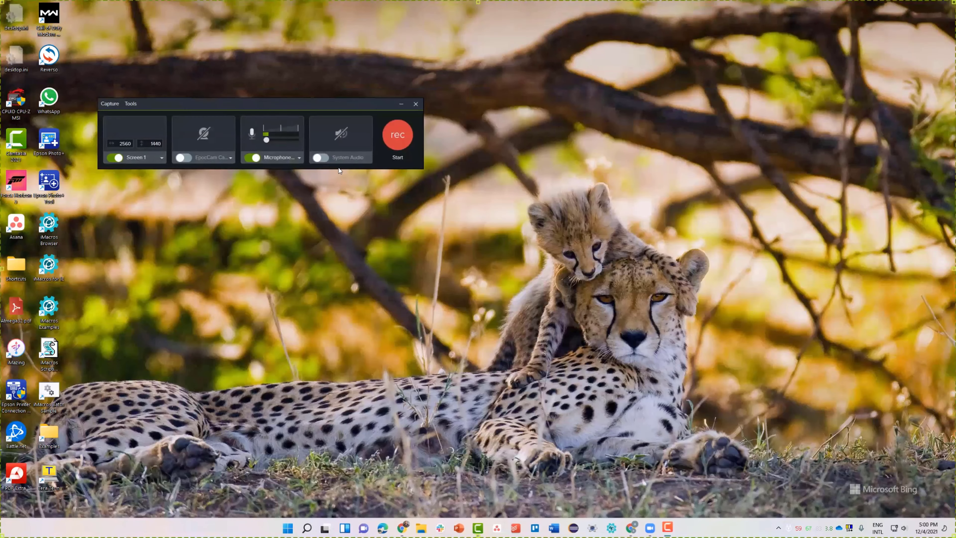
pyautogui.click(398, 138)
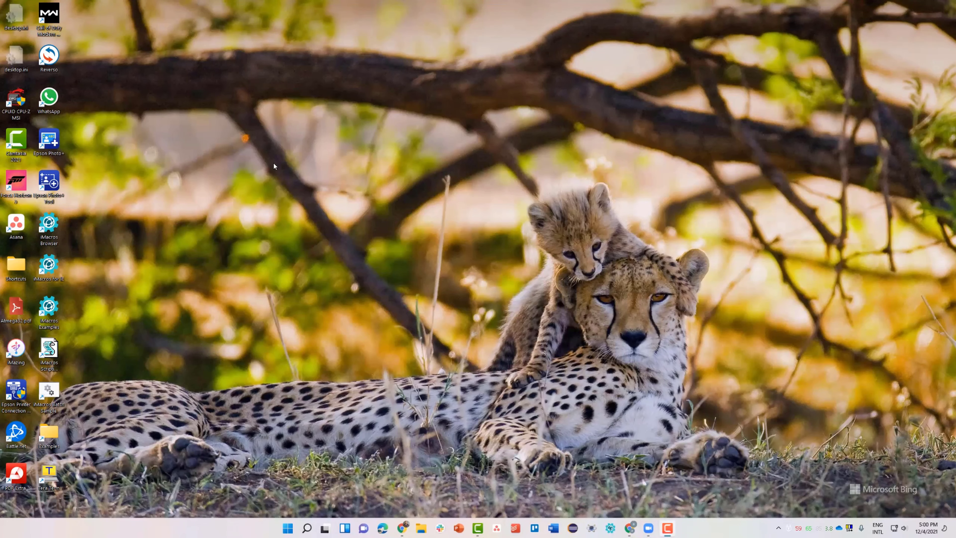
pyautogui.click(315, 160)
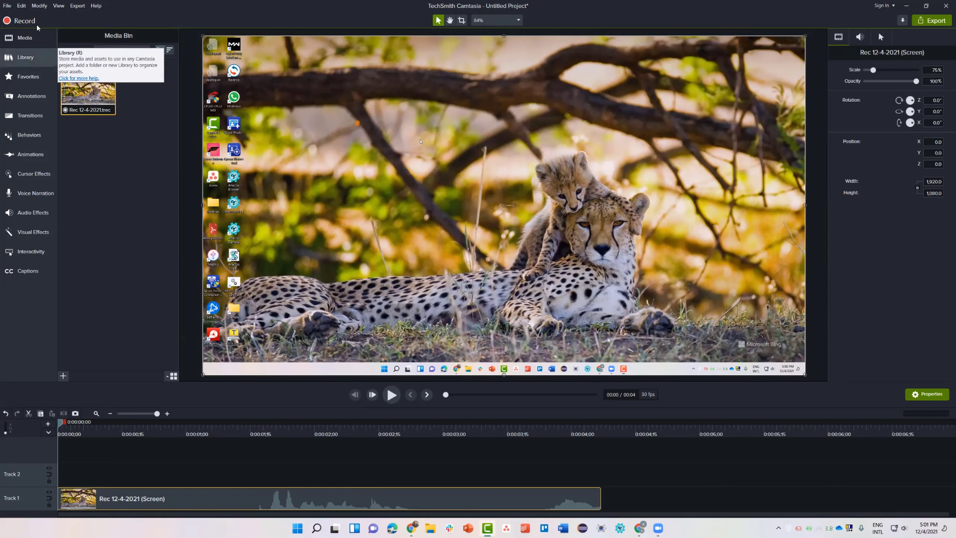
# Start saving the project under a new name and create and open a folder named "course" in Documents.
pyautogui.click(7, 6)
pyautogui.click(29, 69)
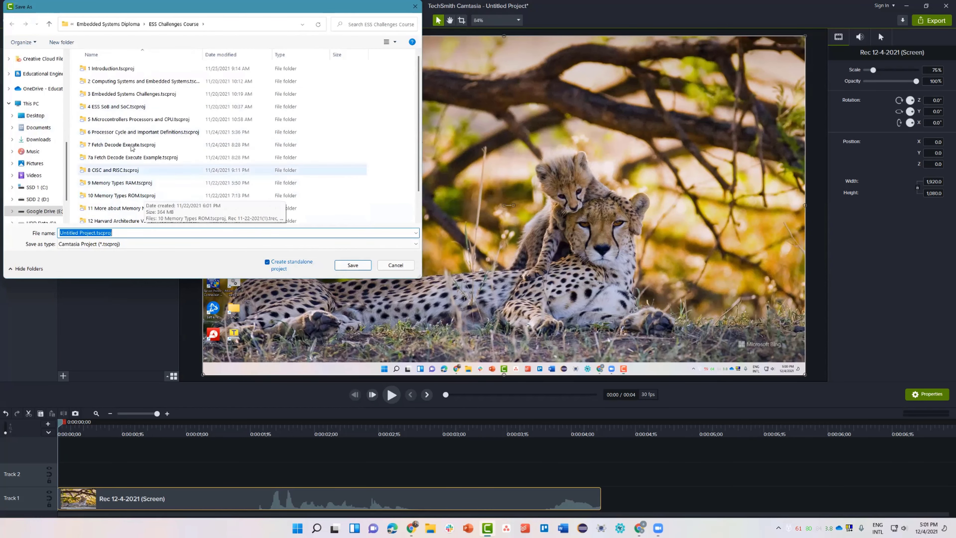
pyautogui.click(38, 127)
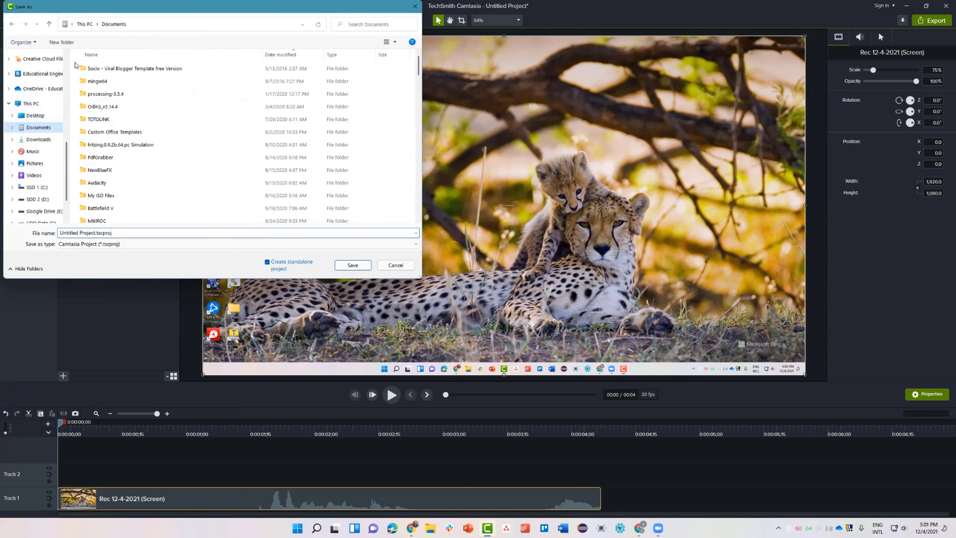
pyautogui.click(61, 42)
pyautogui.write('course')
pyautogui.press('Return')
pyautogui.press('Return')
# Create a subfolder named "Camtasia" inside the course folder and open it as the save location.
pyautogui.click(61, 42)
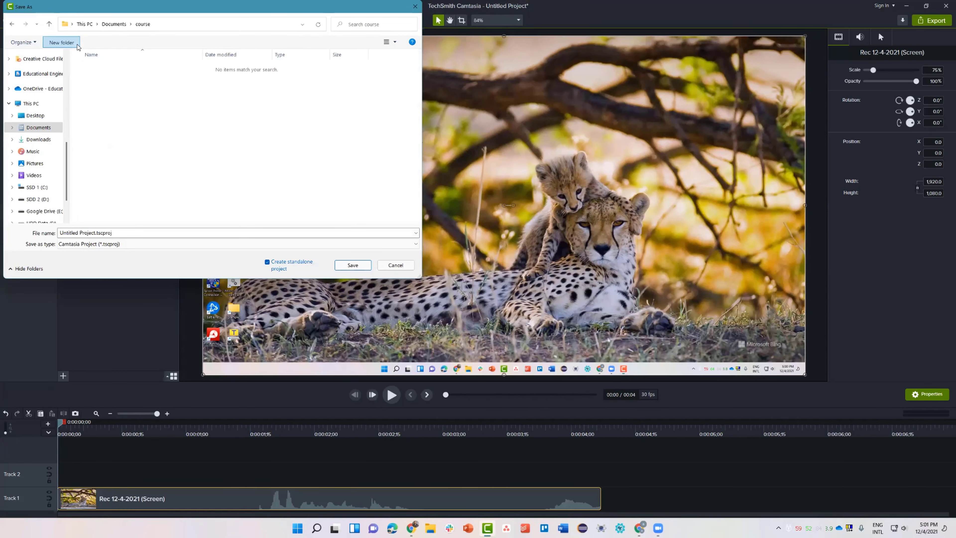
pyautogui.write('Camtasia')
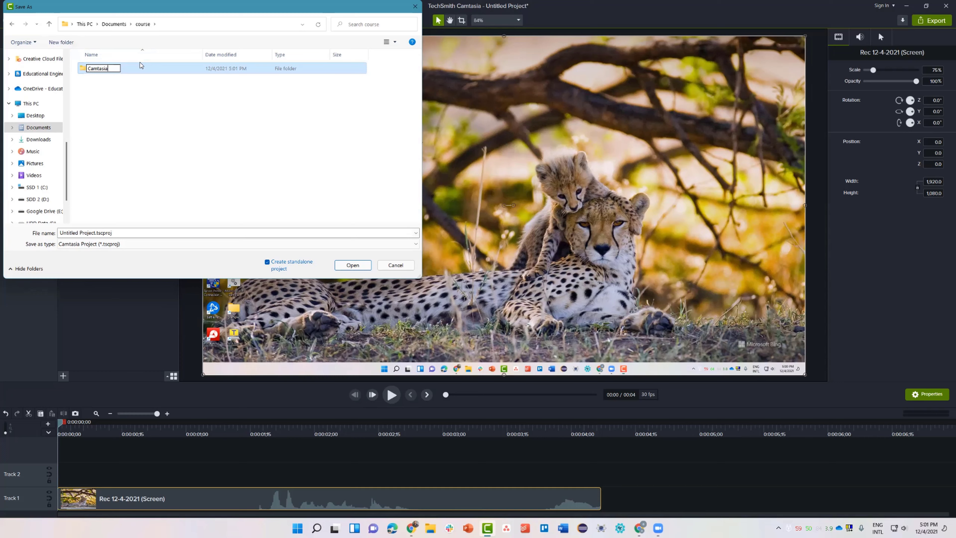
pyautogui.press('Return')
pyautogui.press('Return')
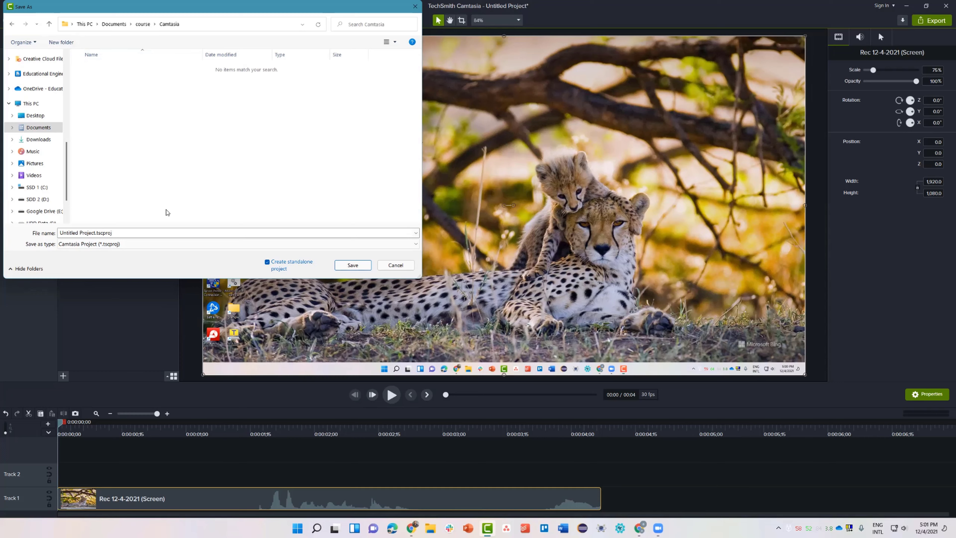
# Name the project "1 Introduction" and save it in the Camtasia folder.
pyautogui.tripleClick(124, 231)
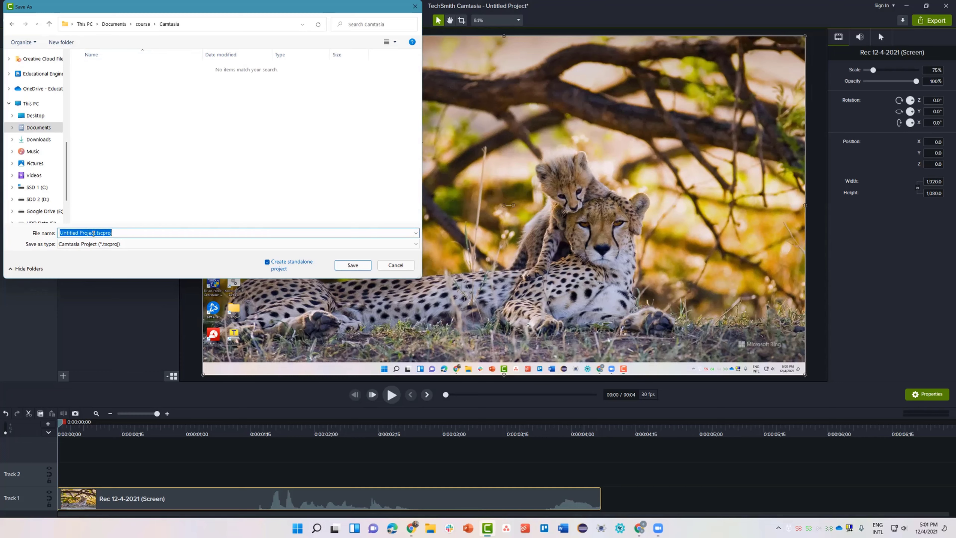
pyautogui.write('1 Introduction')
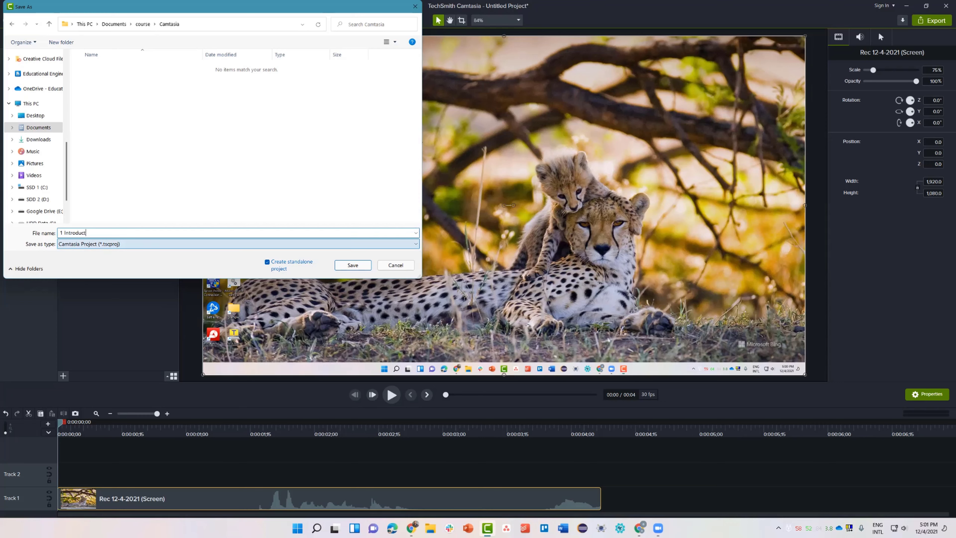
pyautogui.click(267, 263)
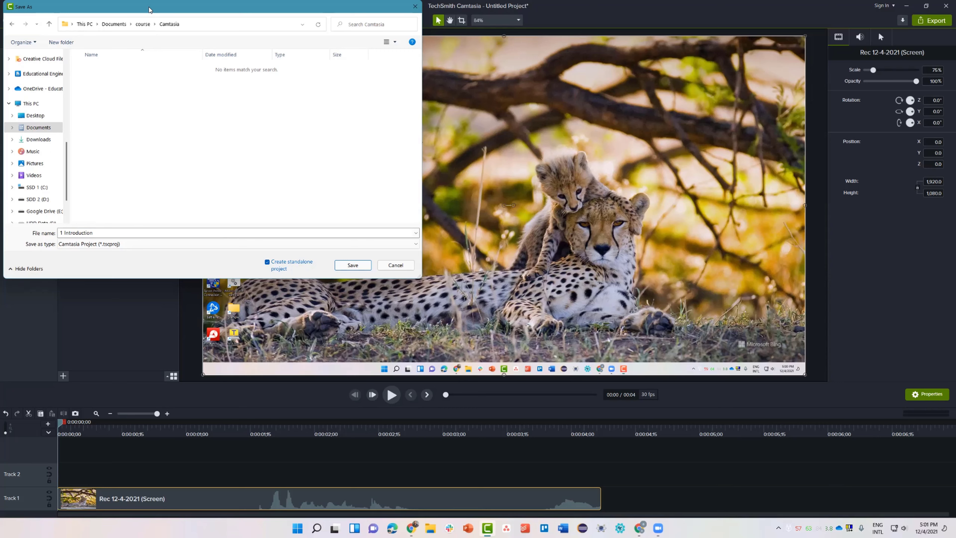
pyautogui.moveTo(149, 9); pyautogui.dragTo(350, 72)
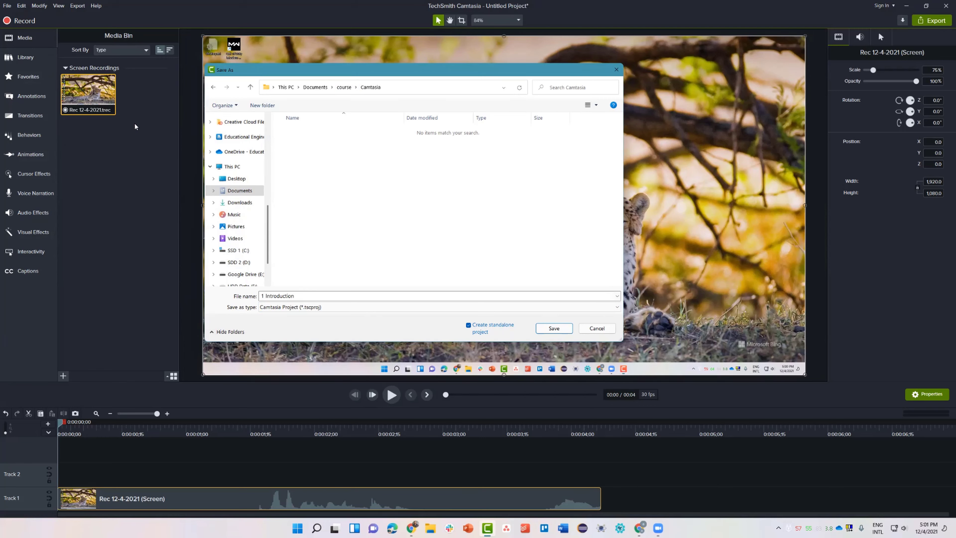
pyautogui.click(469, 325)
pyautogui.click(551, 327)
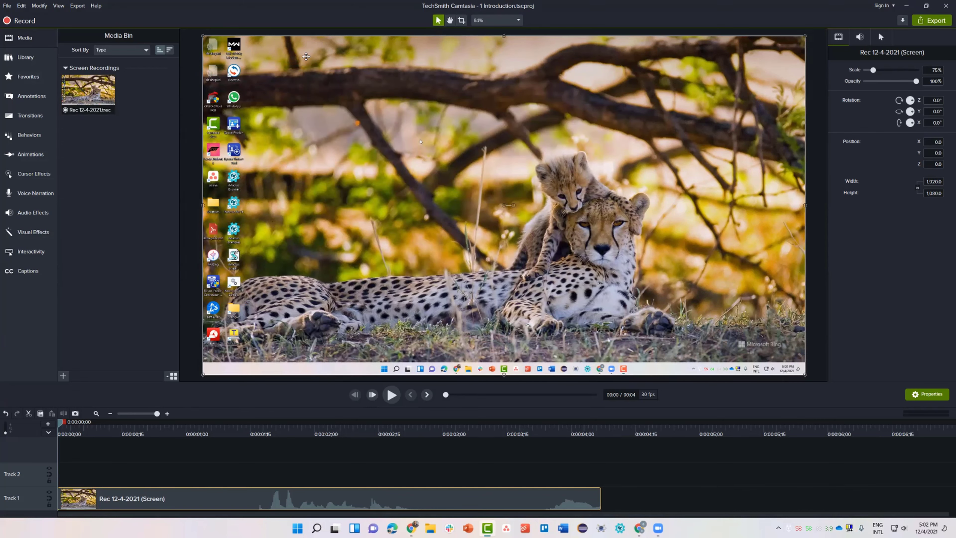
# Start exporting the project with the custom 1920 x 1080 MP4 preset listed just before Youtube and continue to the output location.
pyautogui.click(97, 91)
pyautogui.click(77, 5)
pyautogui.click(83, 19)
pyautogui.click(454, 191)
pyautogui.scroll(2, 486, 305)
pyautogui.scroll(-3, 485, 308)
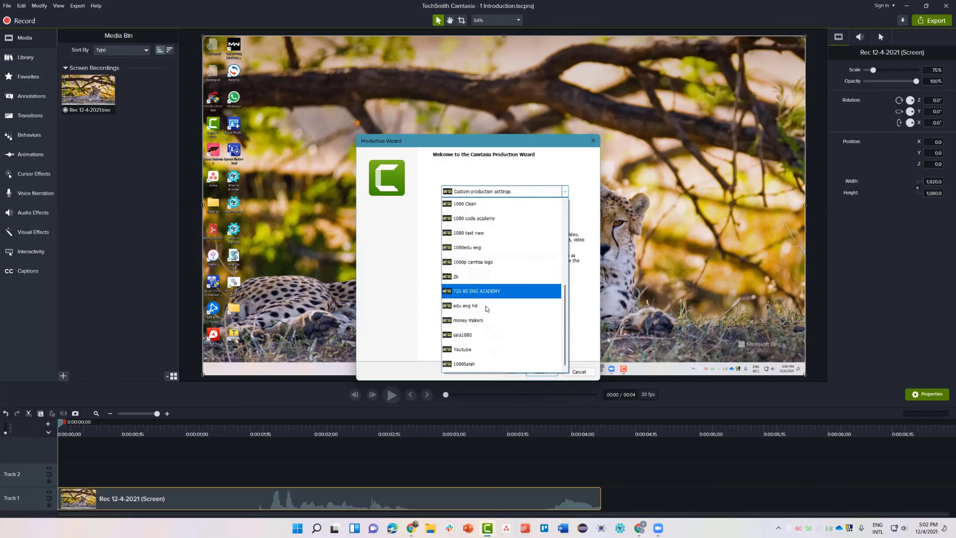
pyautogui.click(476, 321)
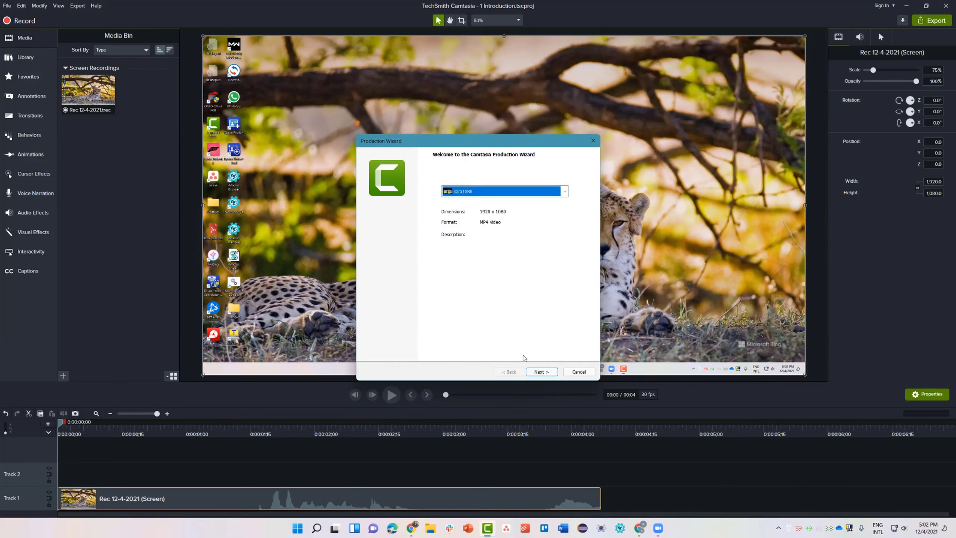
pyautogui.click(541, 371)
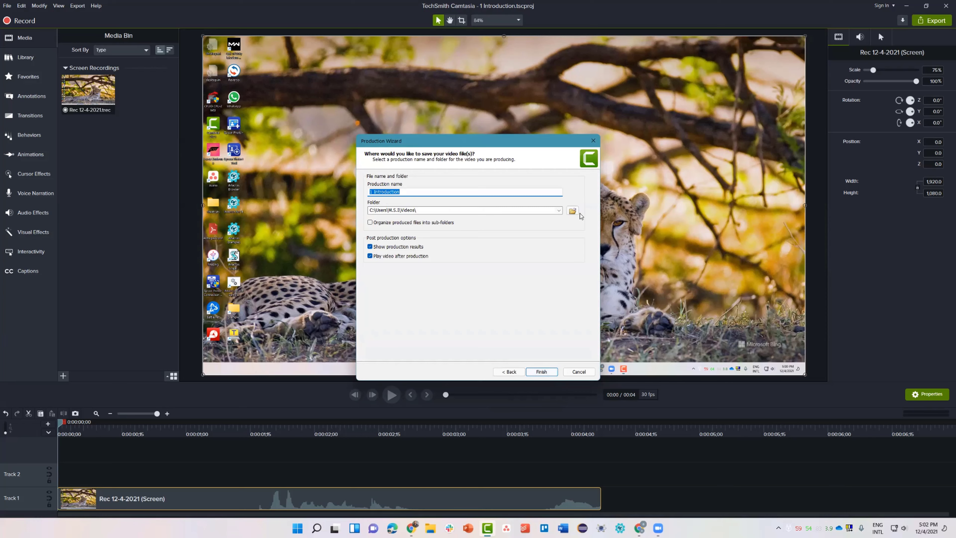
# Create a "Videos" folder inside Documents\course and choose it as the output location for 1 Introduction.mp4.
pyautogui.click(572, 210)
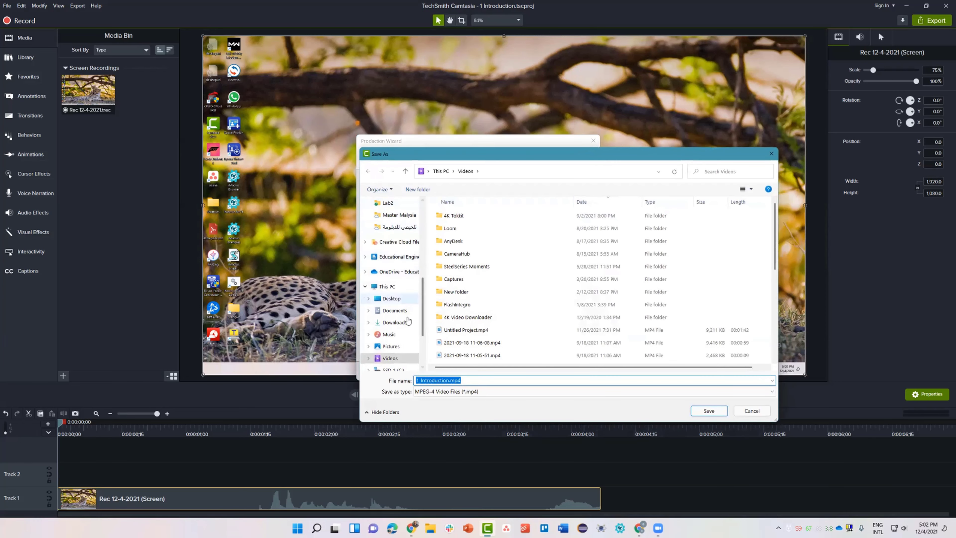
pyautogui.click(393, 310)
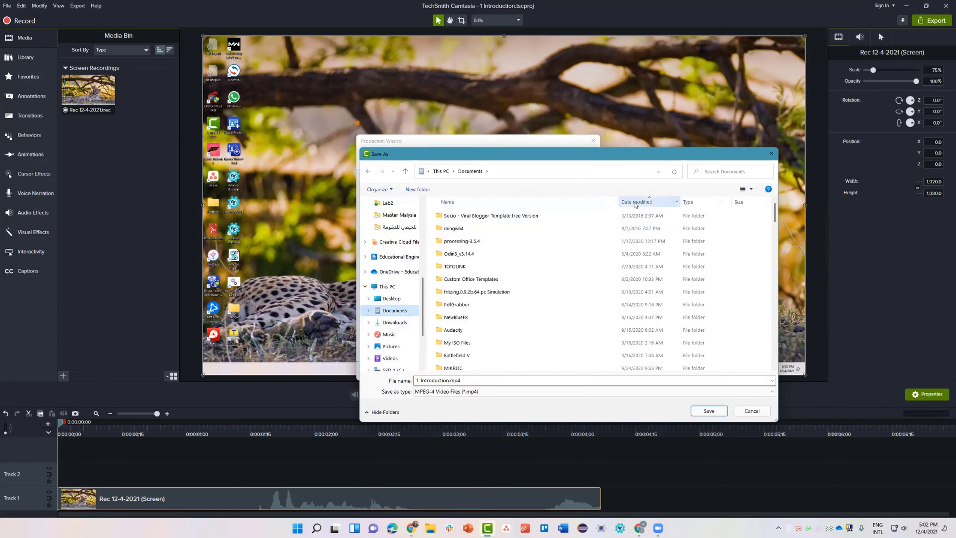
pyautogui.click(637, 201)
pyautogui.doubleClick(472, 320)
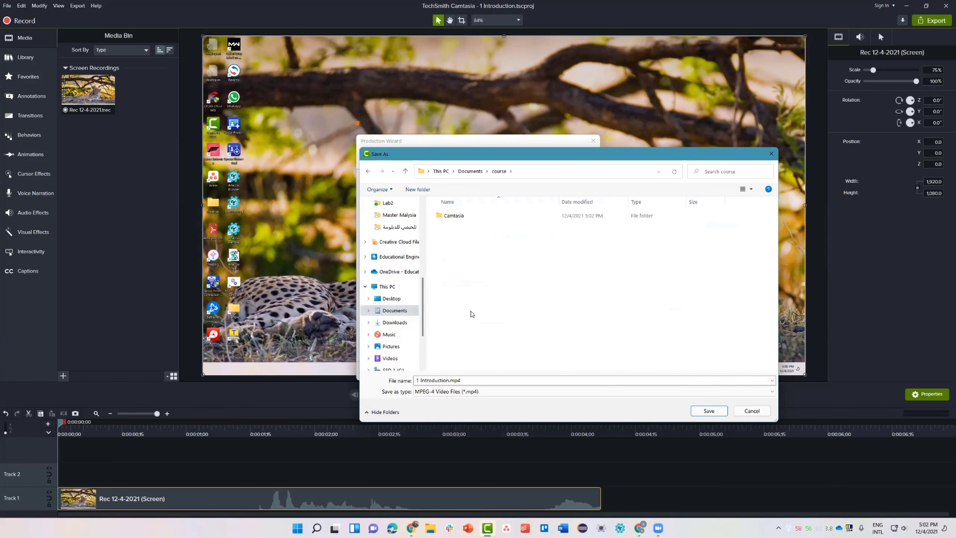
pyautogui.click(430, 191)
pyautogui.write('Videos')
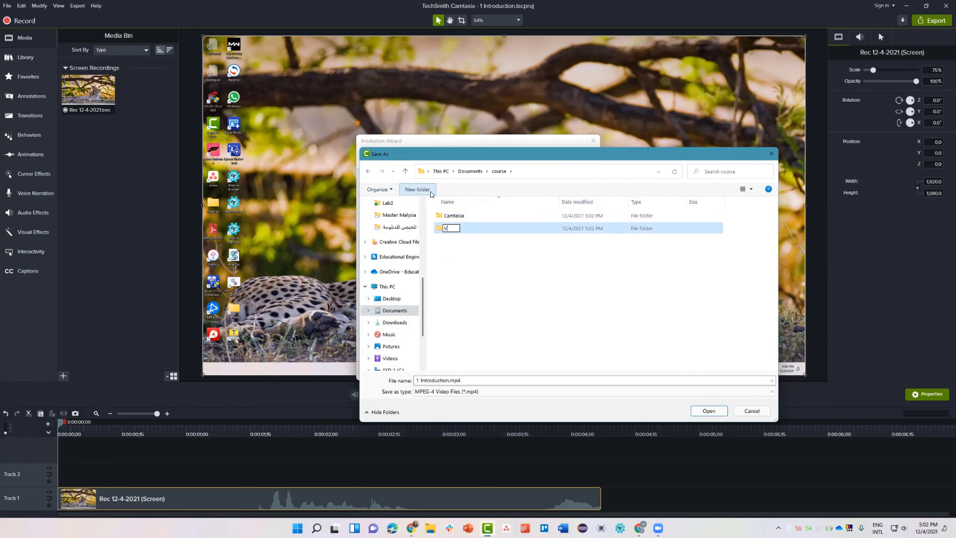
pyautogui.press('Return')
pyautogui.press('Return')
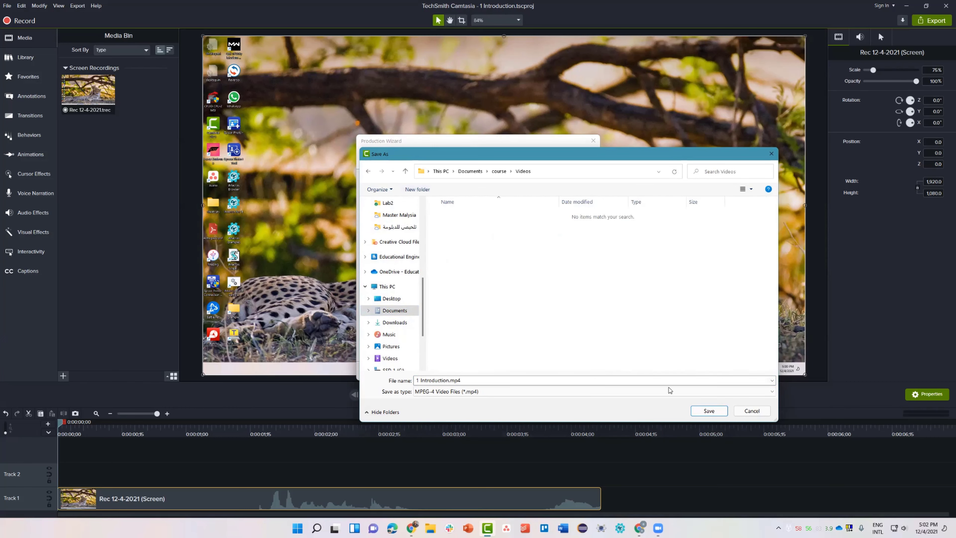
pyautogui.click(708, 411)
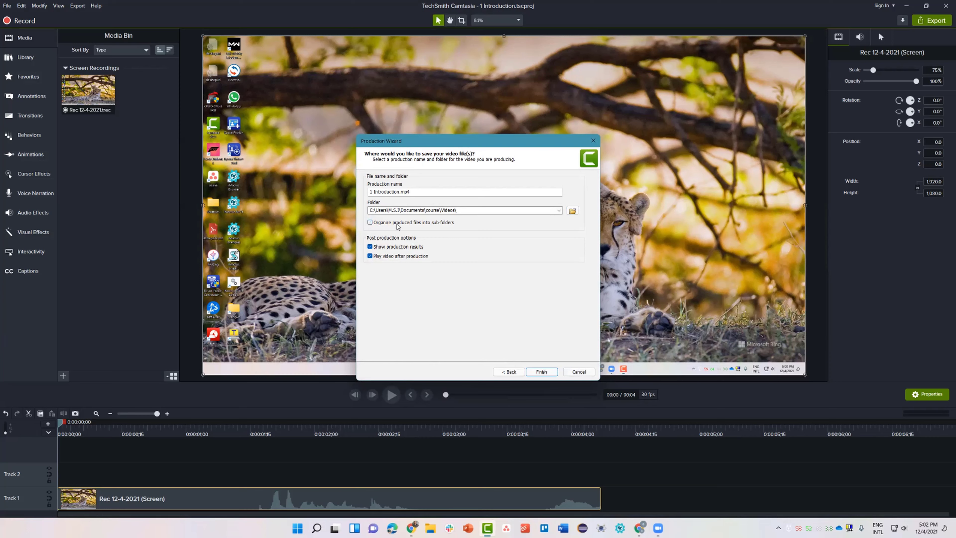
pyautogui.moveTo(421, 194); pyautogui.dragTo(370, 193)
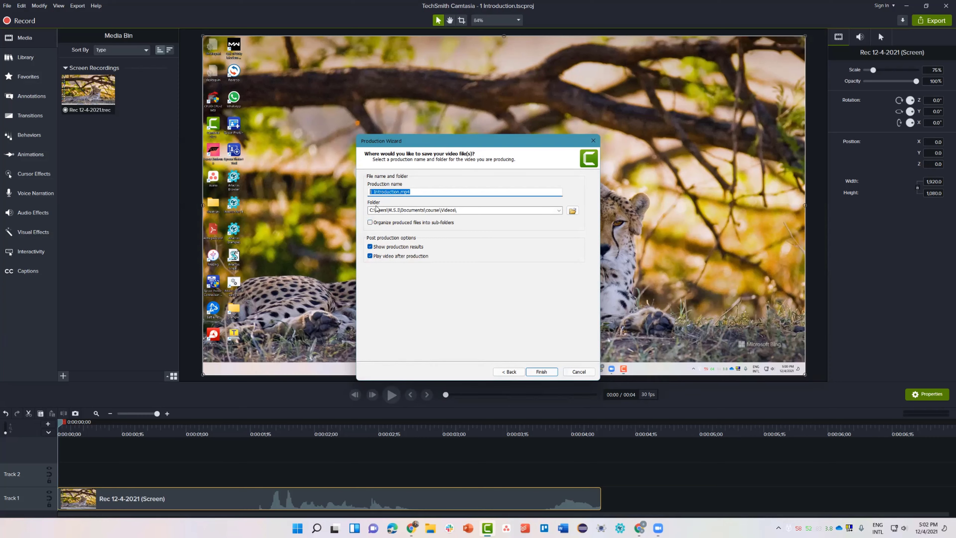
pyautogui.click(371, 223)
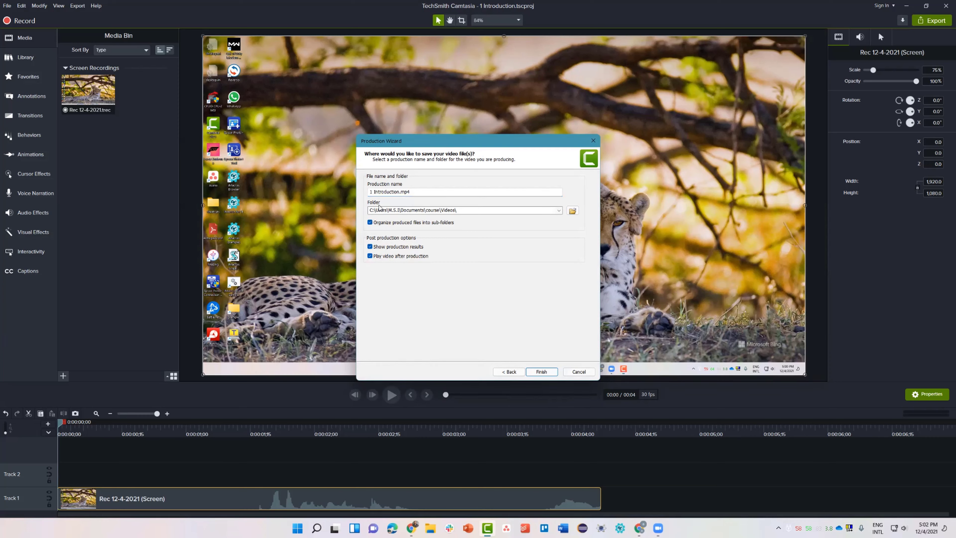
pyautogui.moveTo(371, 192); pyautogui.dragTo(404, 192)
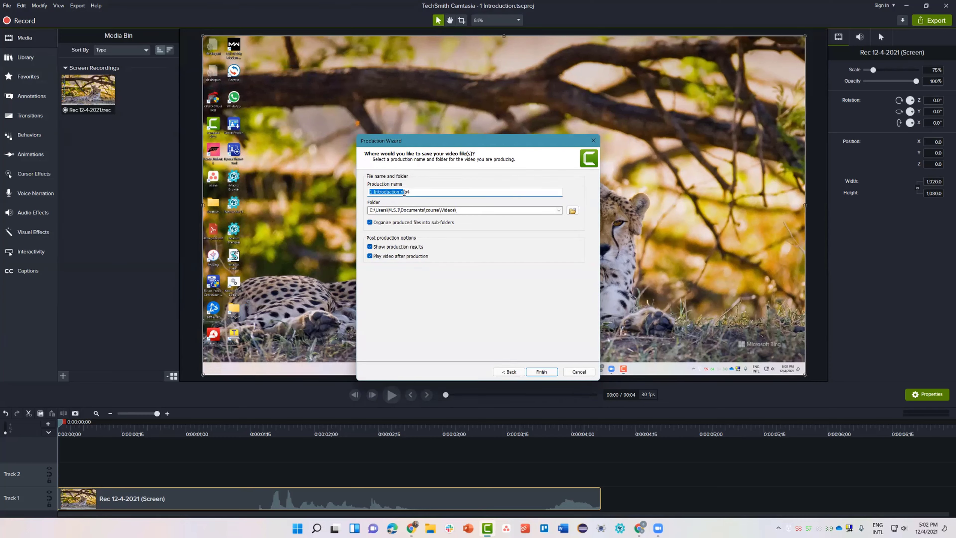
pyautogui.click(371, 193)
pyautogui.click(371, 223)
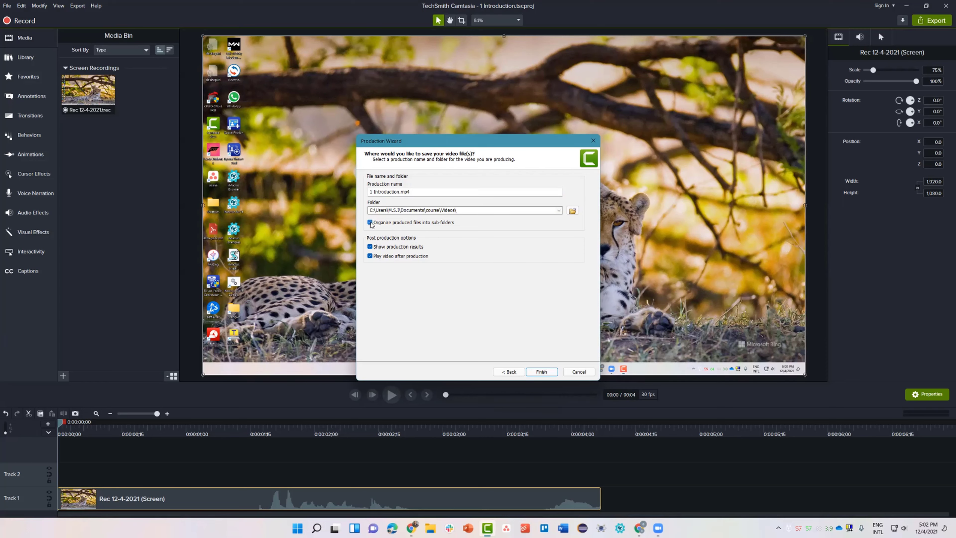
# Produce 1 Introduction.mp4 in the Videos folder, retrying with the existing file overwritten, and close the video playback and production results.
pyautogui.click(542, 372)
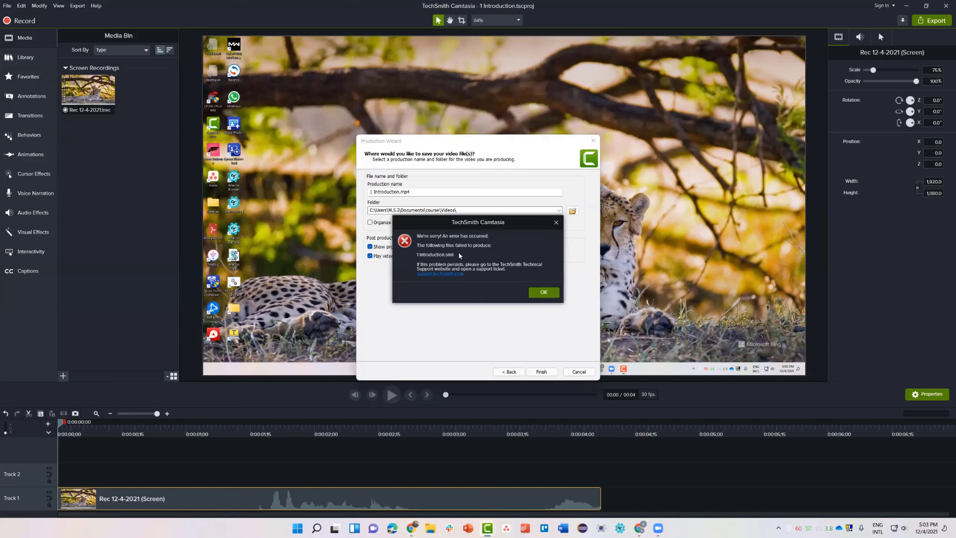
pyautogui.click(540, 292)
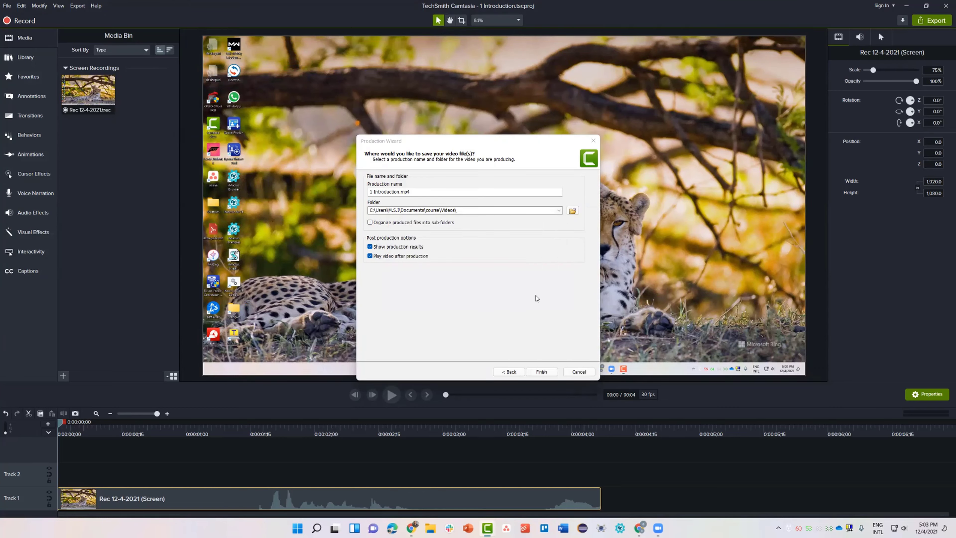
pyautogui.click(540, 371)
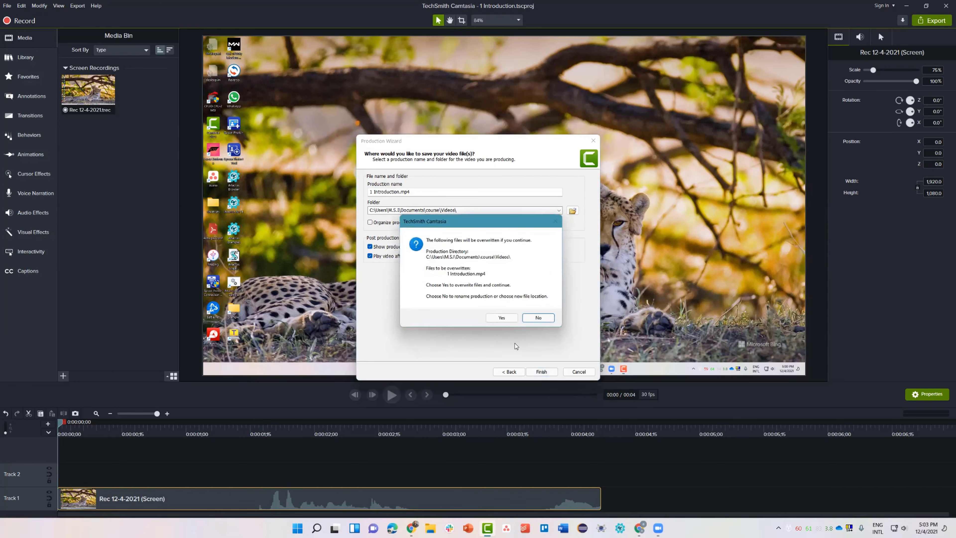
pyautogui.click(502, 317)
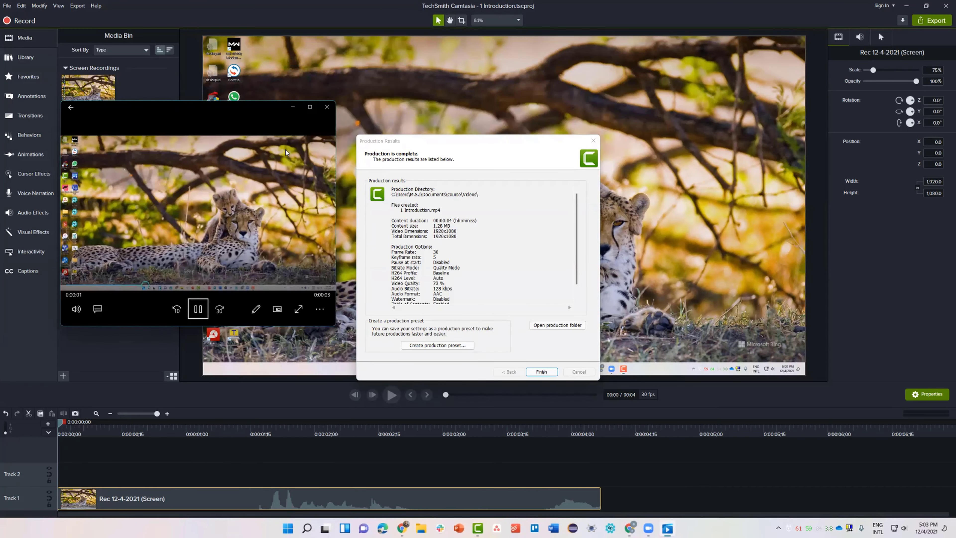
pyautogui.click(326, 107)
pyautogui.click(541, 372)
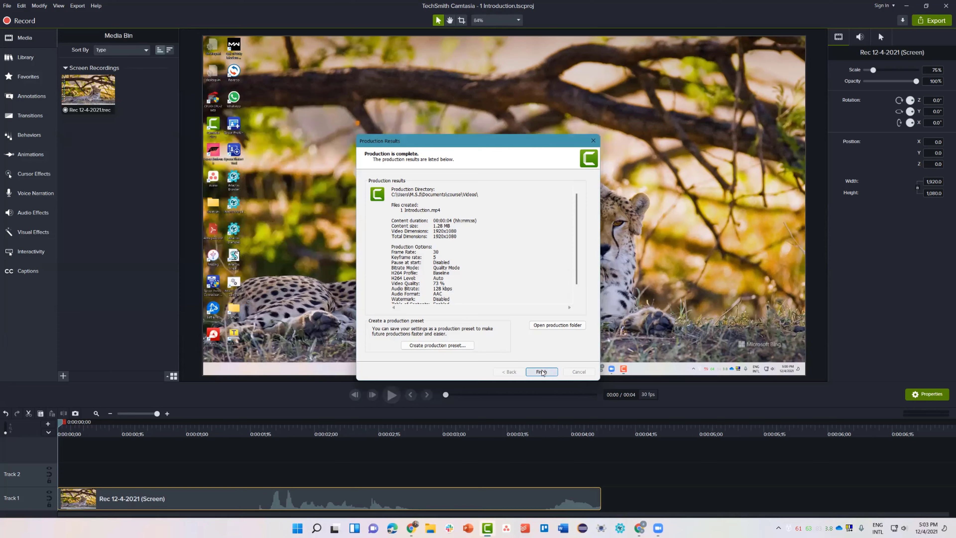